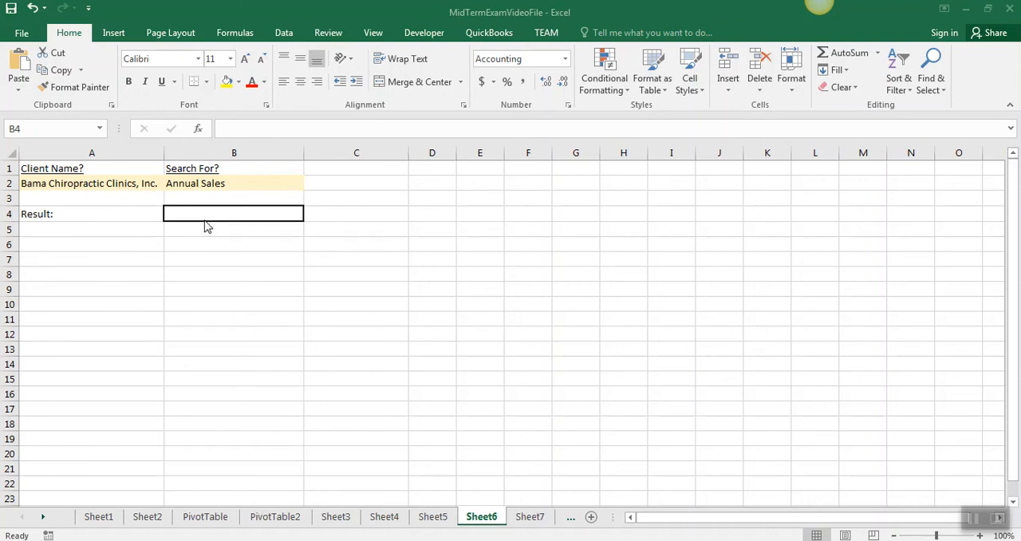
Enter a MATCH formula in B4 of Sheet6 that looks up A2 in Sheet4!D4:D64 with match type 0 (exact match)
{"action": "left_click", "coordinate": [188, 214]}
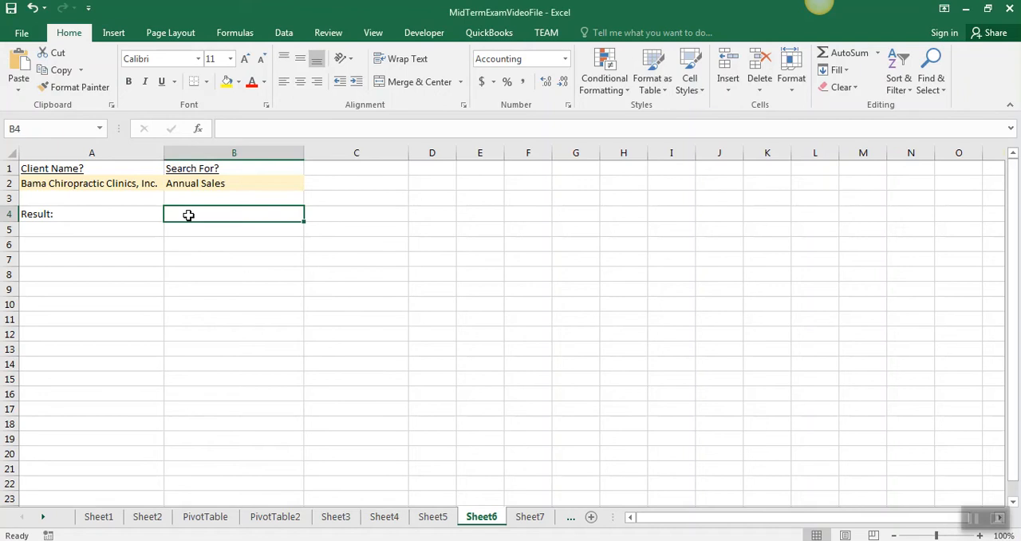
{"action": "type", "text": "=matc"}
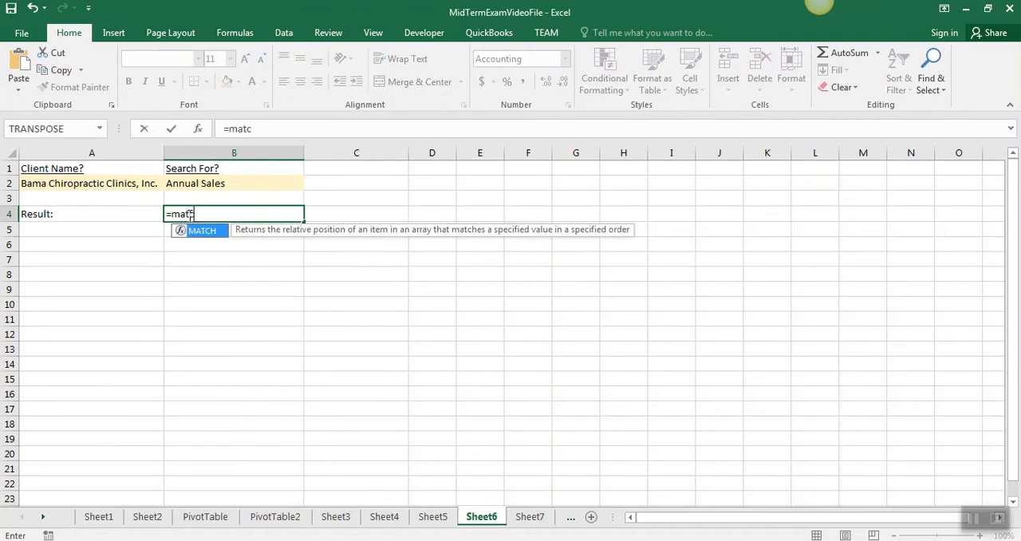
{"action": "type", "text": "h("}
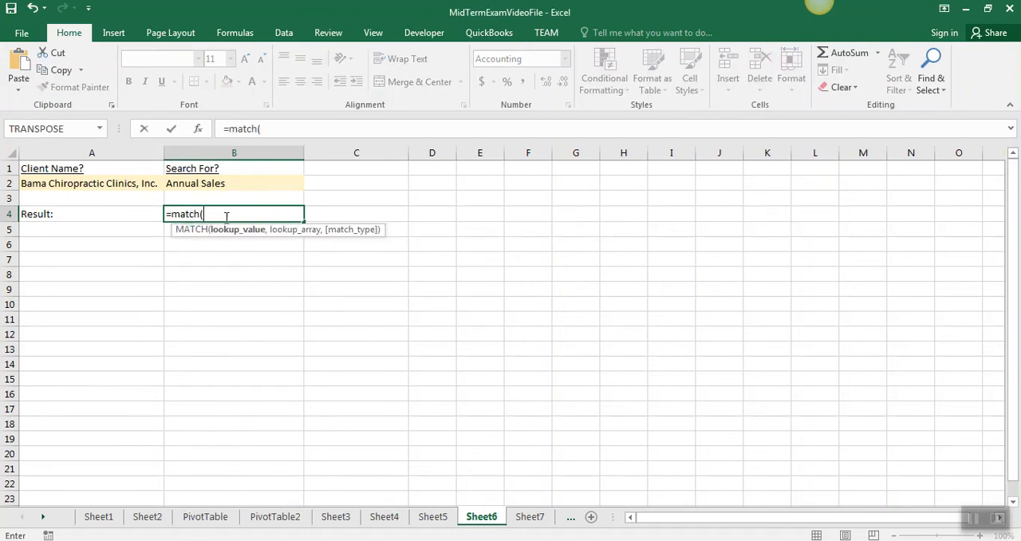
{"action": "left_click", "coordinate": [122, 186]}
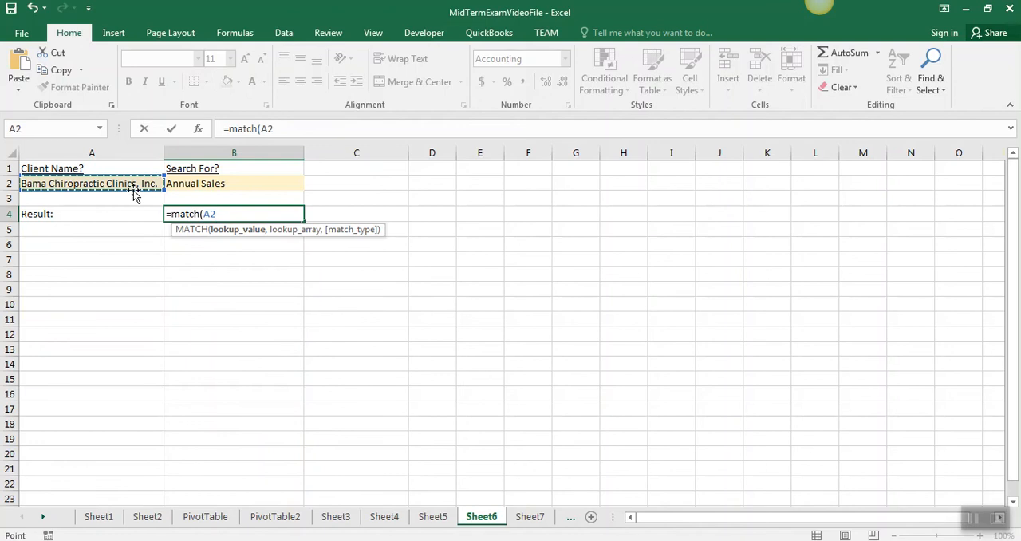
{"action": "type", "text": ","}
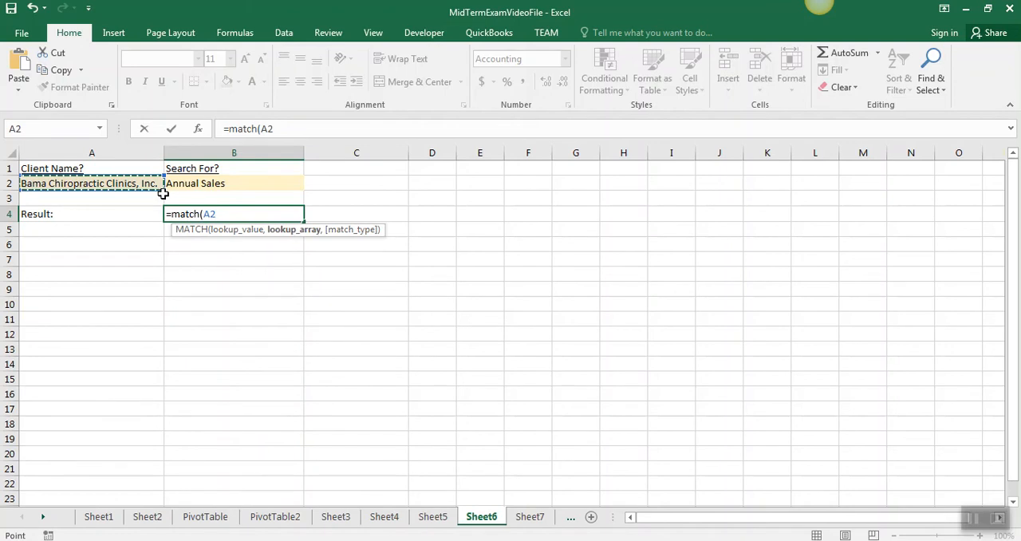
{"action": "left_click", "coordinate": [372, 516]}
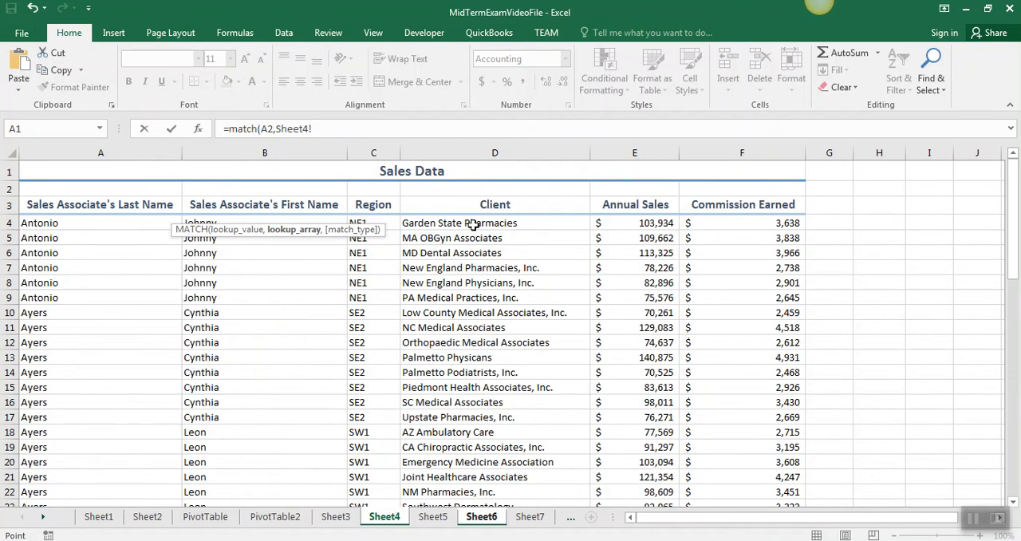
{"action": "left_click_drag", "start_coordinate": [473, 225], "coordinate": [481, 451]}
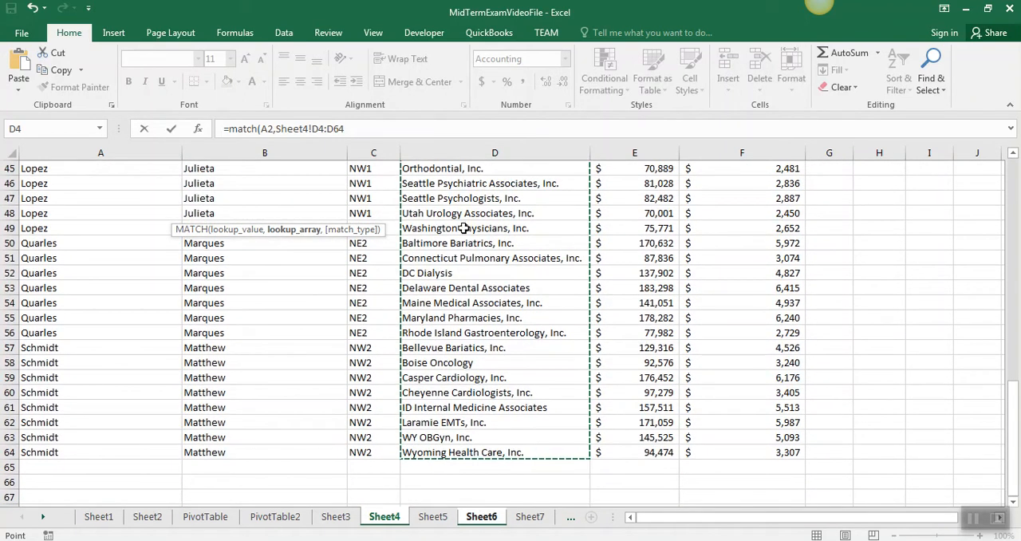
{"action": "left_click", "coordinate": [382, 127]}
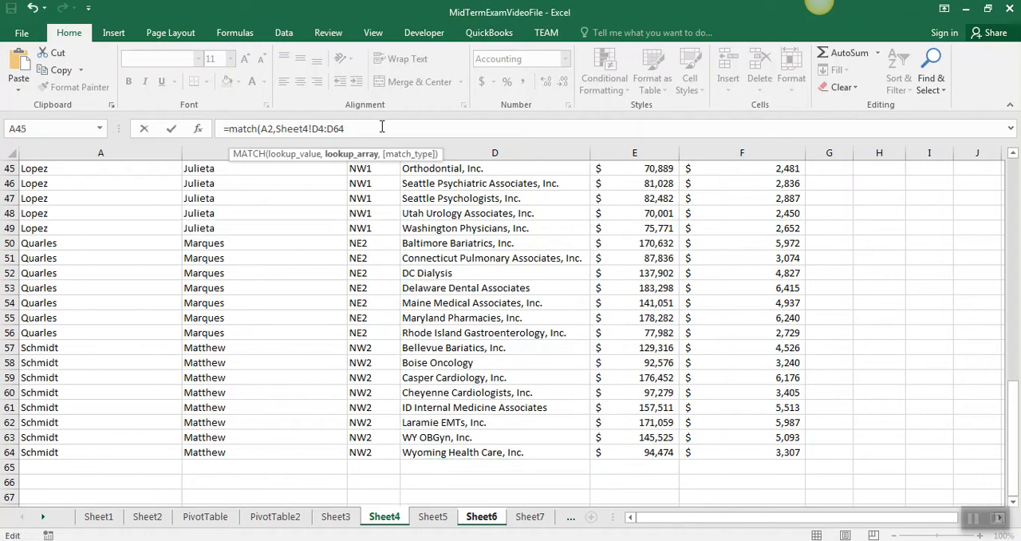
{"action": "type", "text": ","}
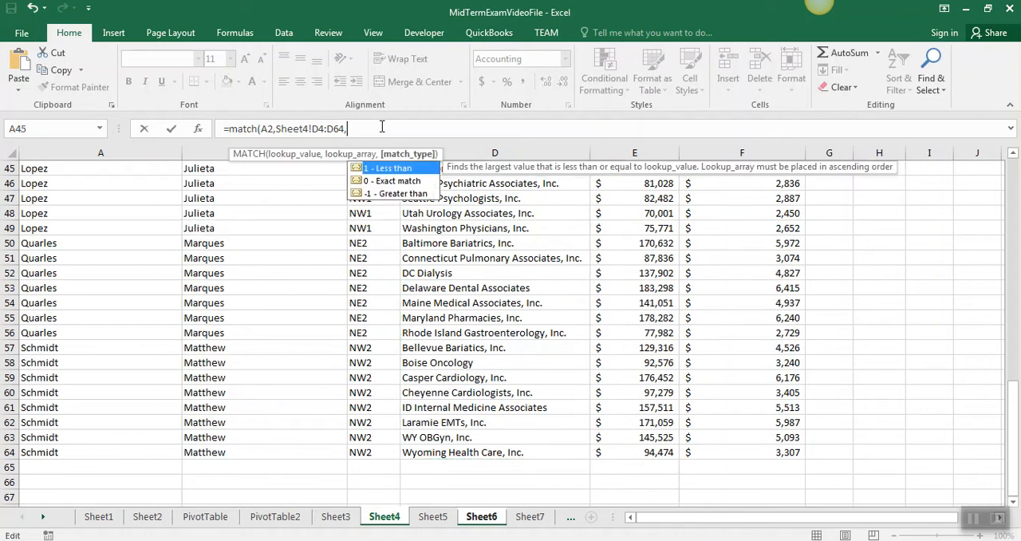
{"action": "double_click", "coordinate": [385, 180]}
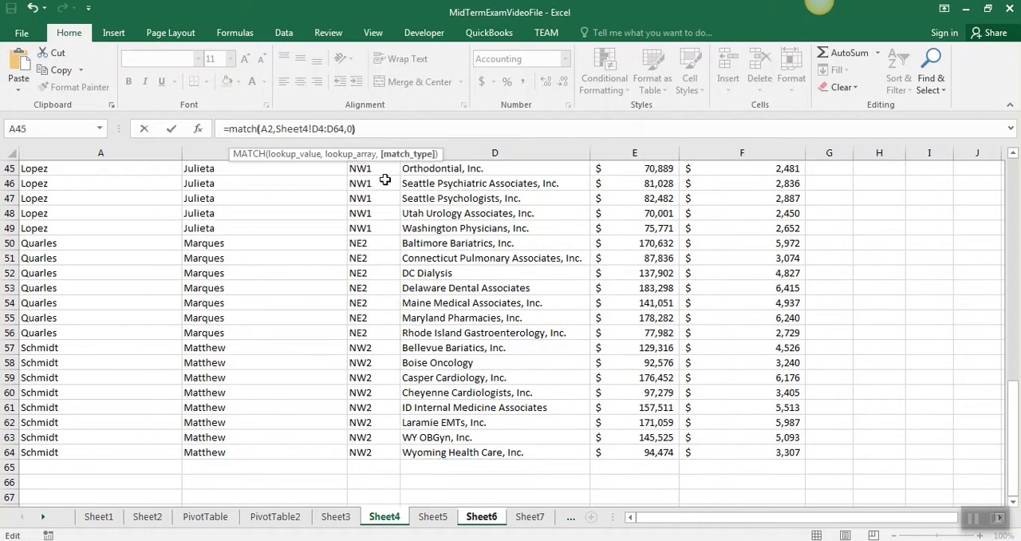
{"action": "key", "text": "Return"}
Nest B4's MATCH expression as the row number of an INDEX formula over Sheet4!A4:F64, with 5 as the column number
{"action": "left_click", "coordinate": [278, 213]}
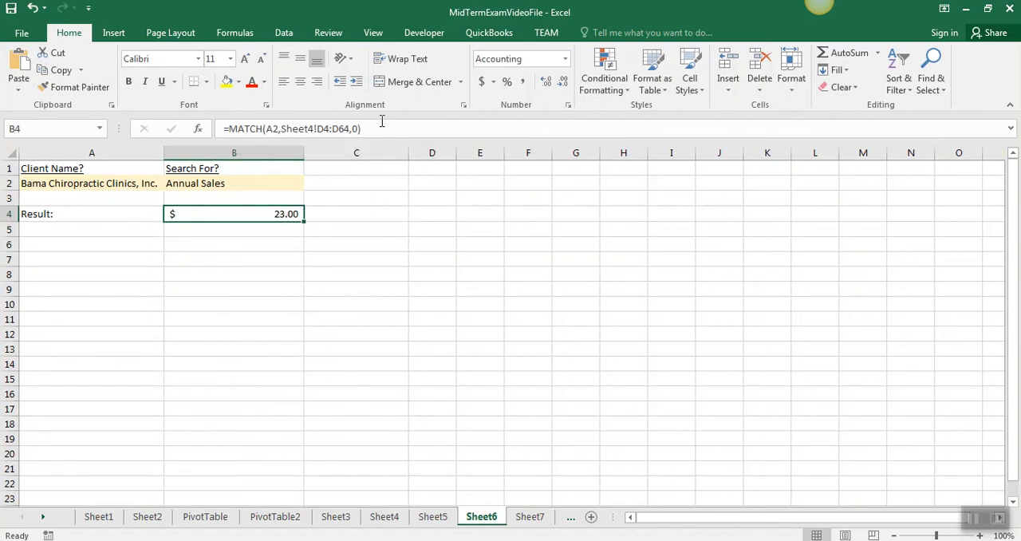
{"action": "left_click_drag", "start_coordinate": [373, 130], "coordinate": [231, 128]}
{"action": "key", "text": "ctrl+c"}
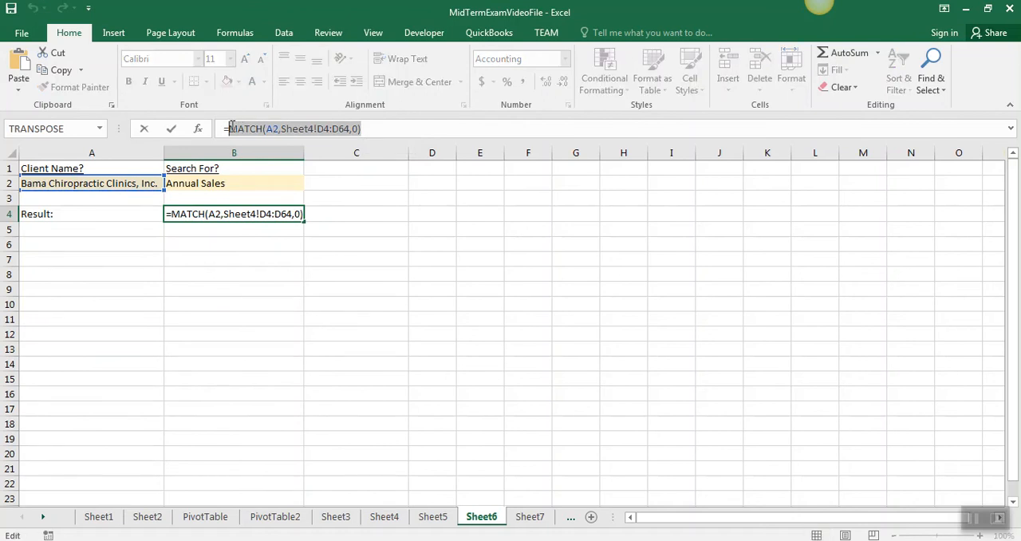
{"action": "key", "text": "BackSpace"}
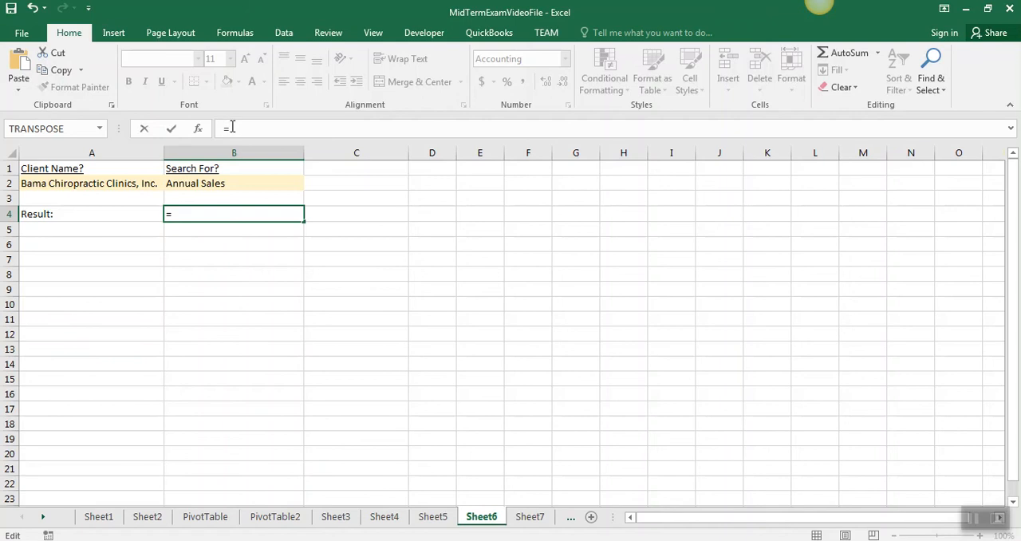
{"action": "type", "text": "index"}
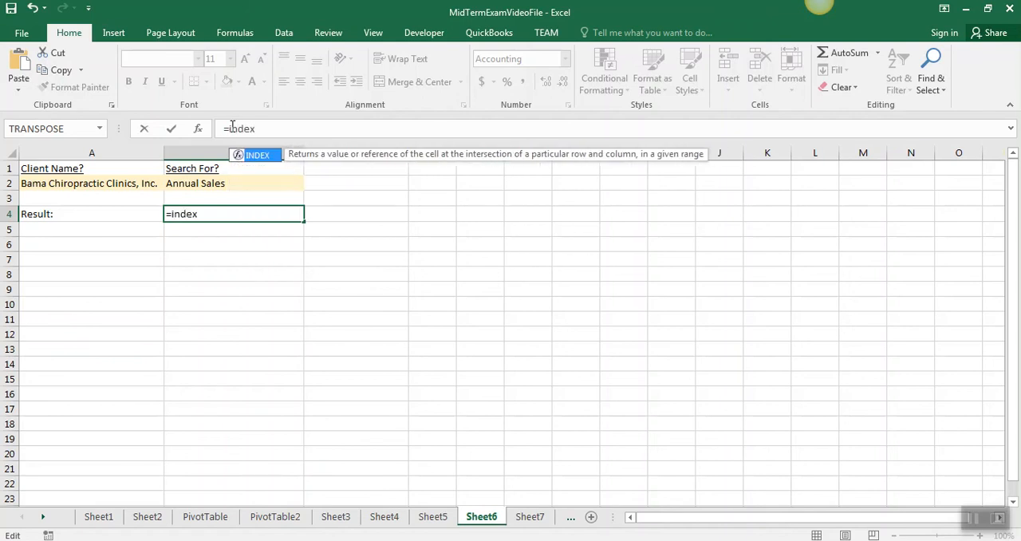
{"action": "type", "text": "("}
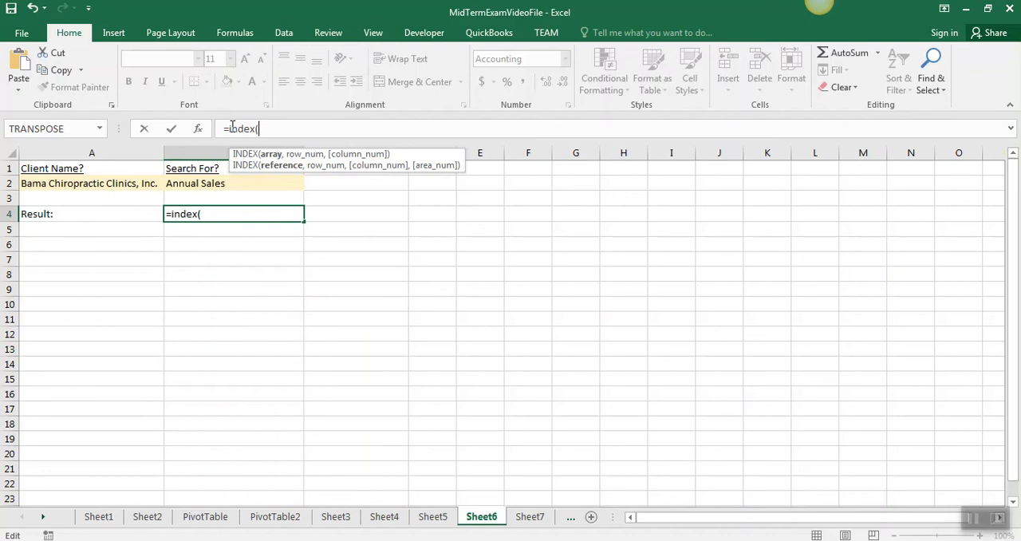
{"action": "left_click", "coordinate": [378, 520]}
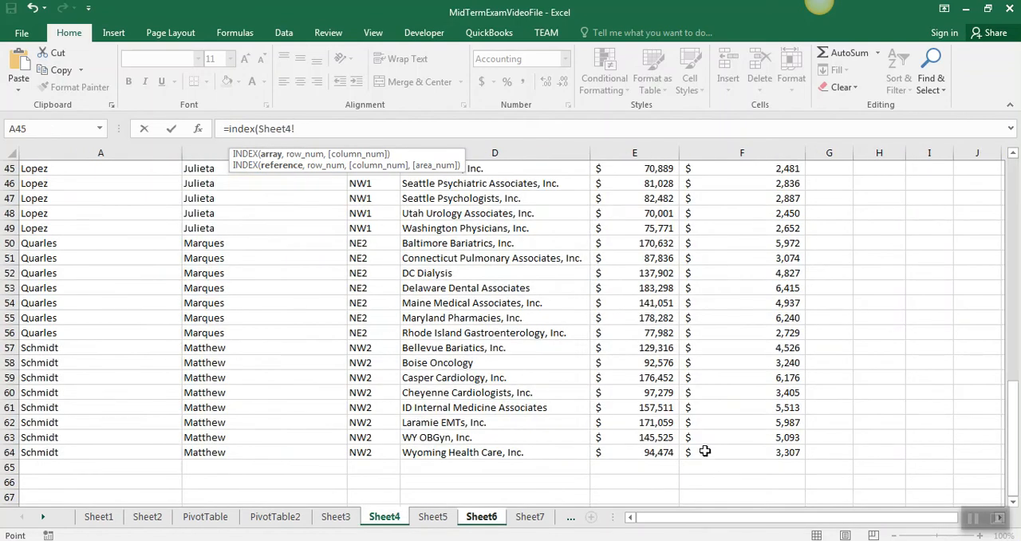
{"action": "left_click_drag", "start_coordinate": [705, 450], "coordinate": [24, 203]}
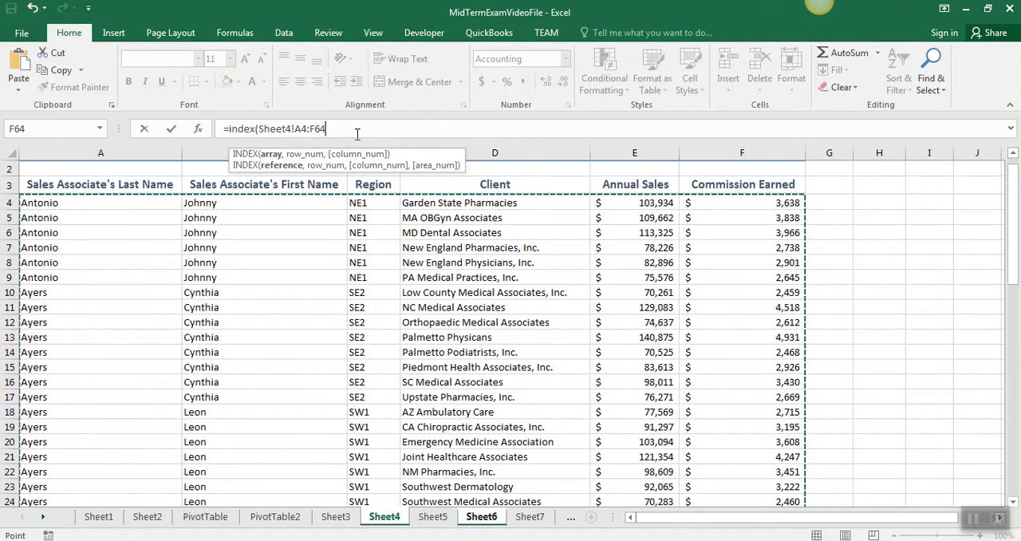
{"action": "type", "text": ","}
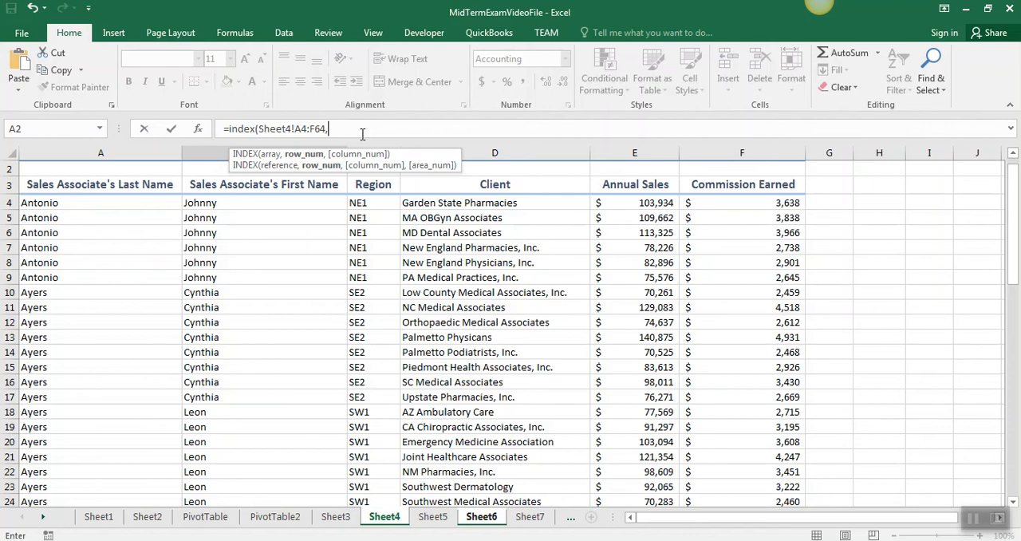
{"action": "key", "text": "ctrl+v"}
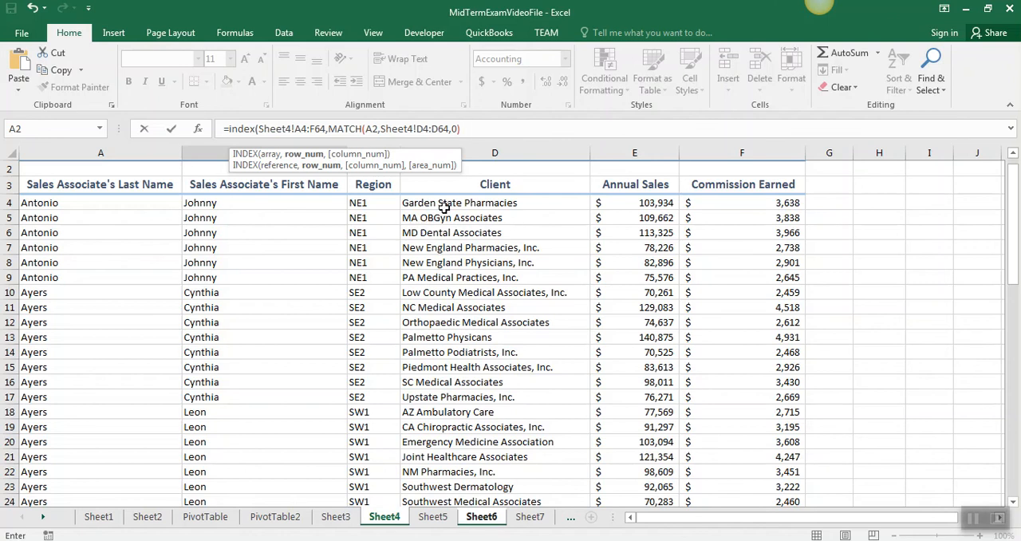
{"action": "type", "text": ",5"}
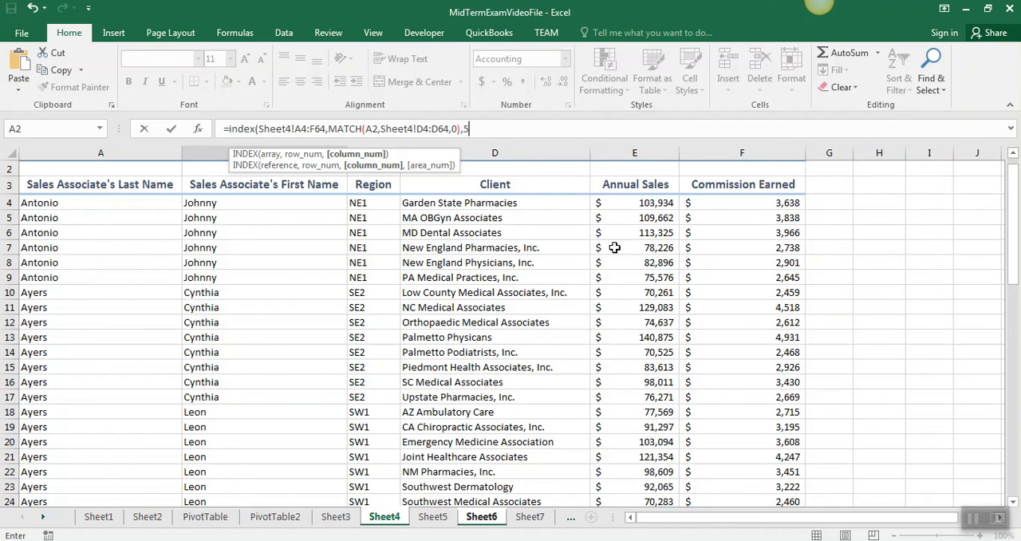
{"action": "key", "text": "Return"}
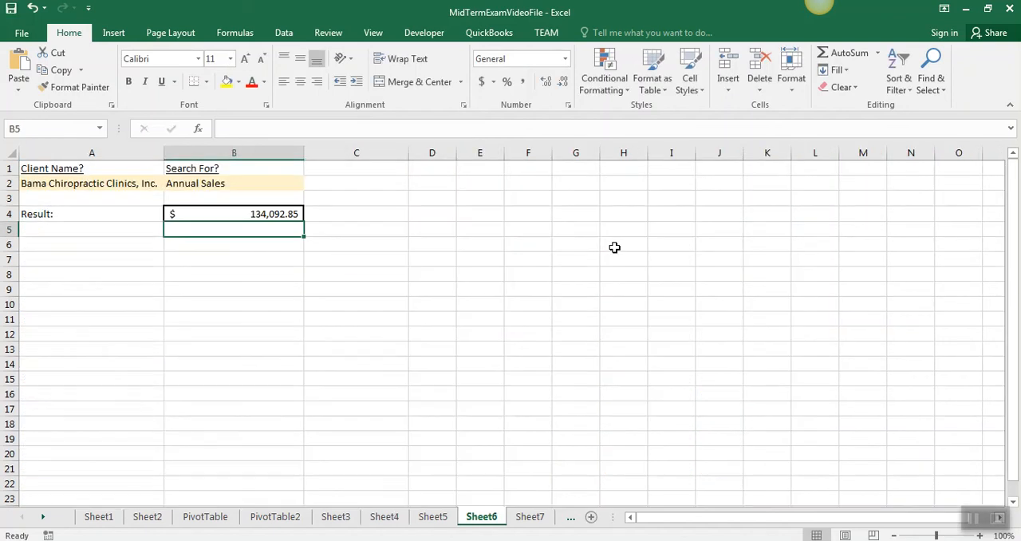
Replace the column number in B4's INDEX formula with a second nested MATCH function that uses B2 as lookup value
{"action": "left_click", "coordinate": [244, 216]}
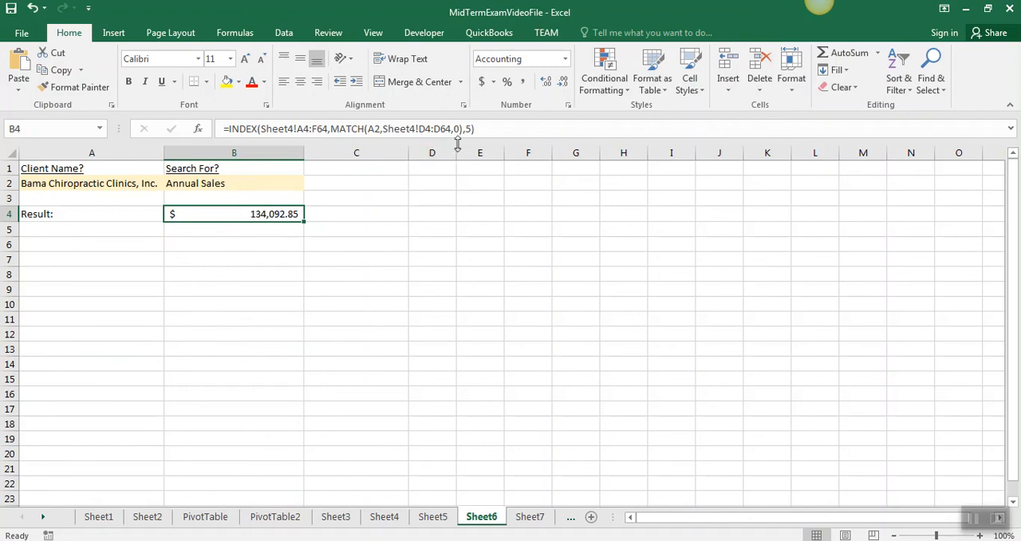
{"action": "left_click", "coordinate": [482, 129]}
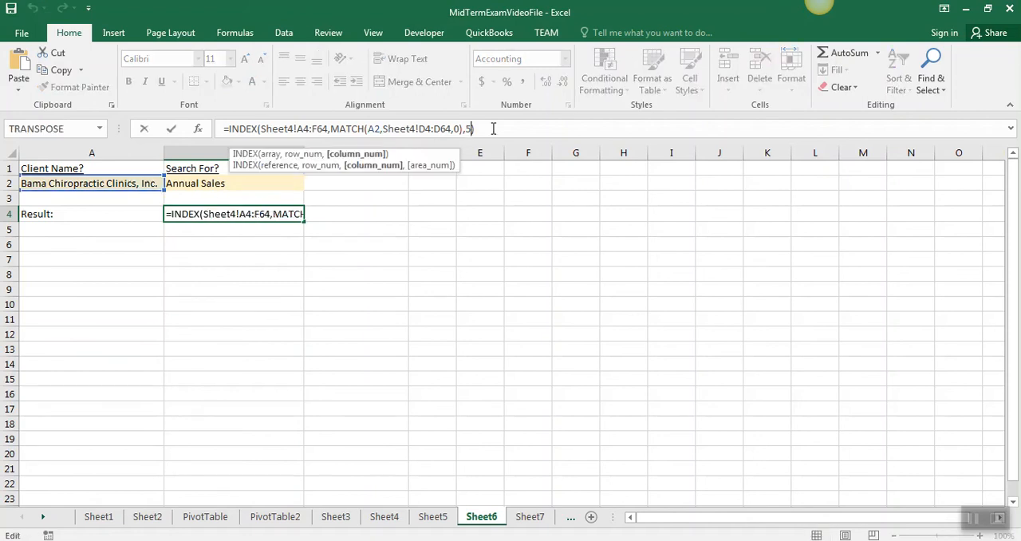
{"action": "key", "text": "BackSpace"}
{"action": "type", "text": "match"}
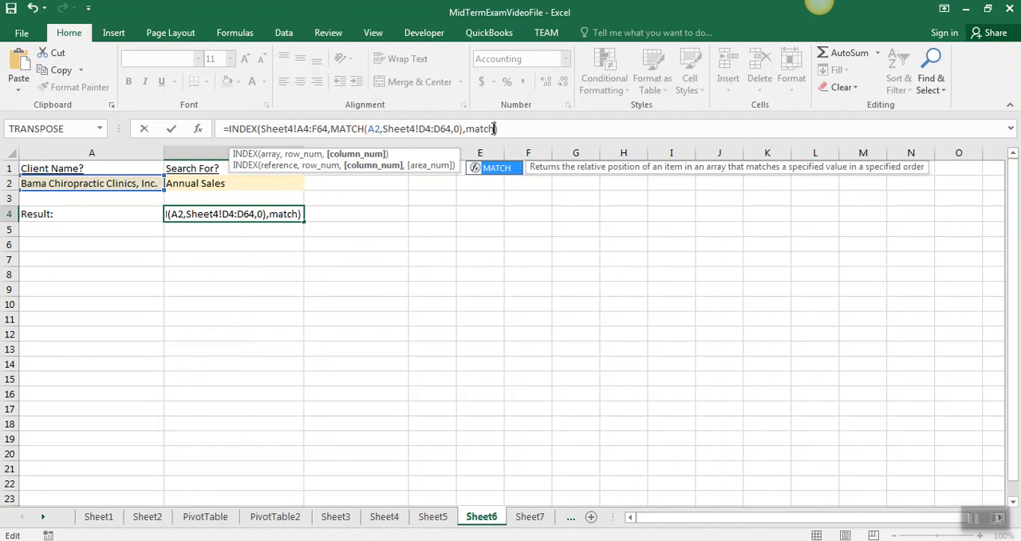
{"action": "type", "text": "("}
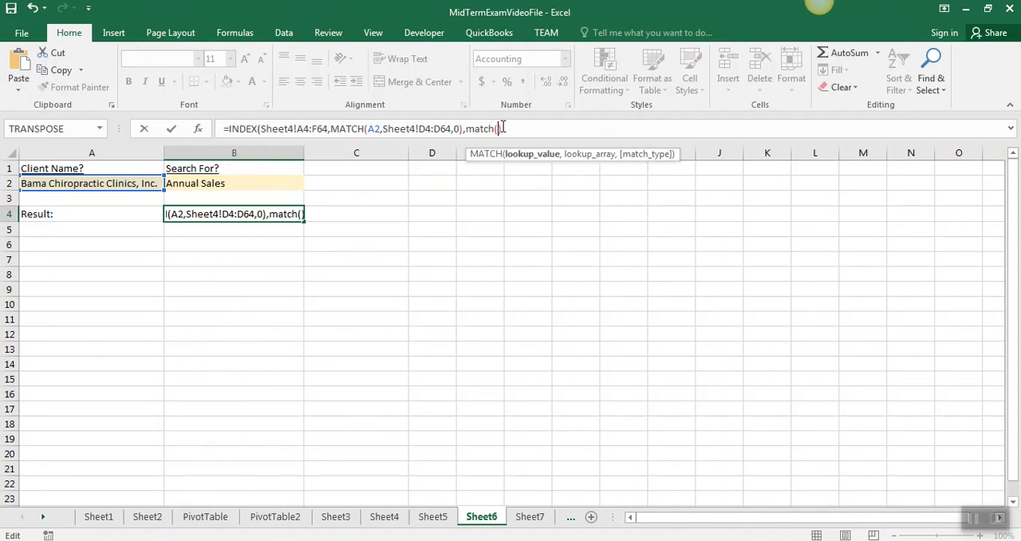
{"action": "type", "text": ")"}
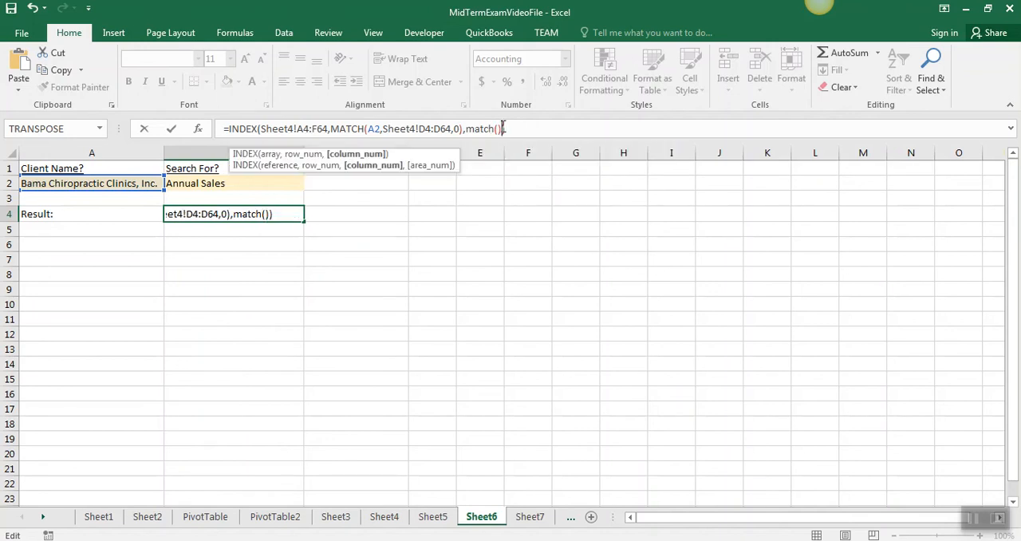
{"action": "key", "text": "Left"}
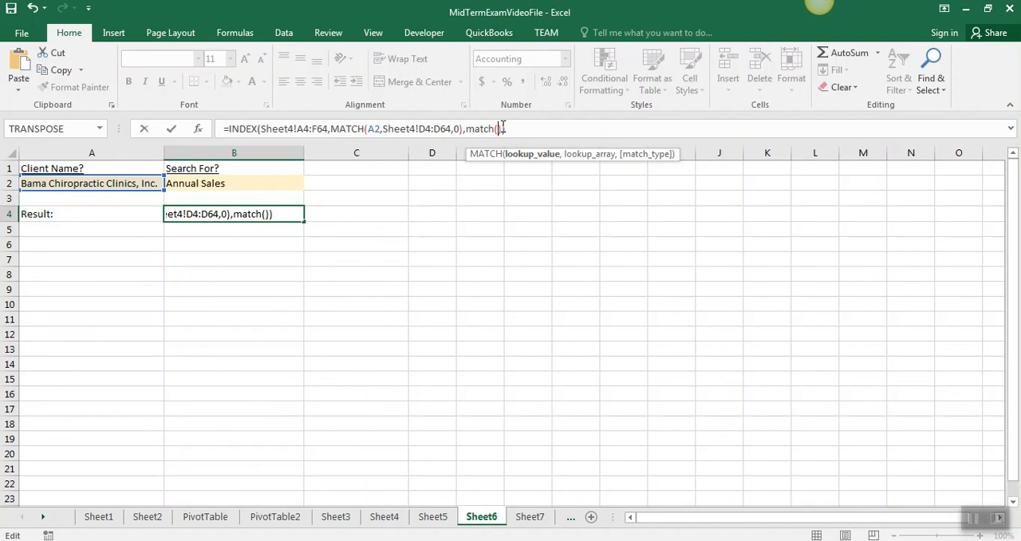
{"action": "left_click", "coordinate": [206, 183]}
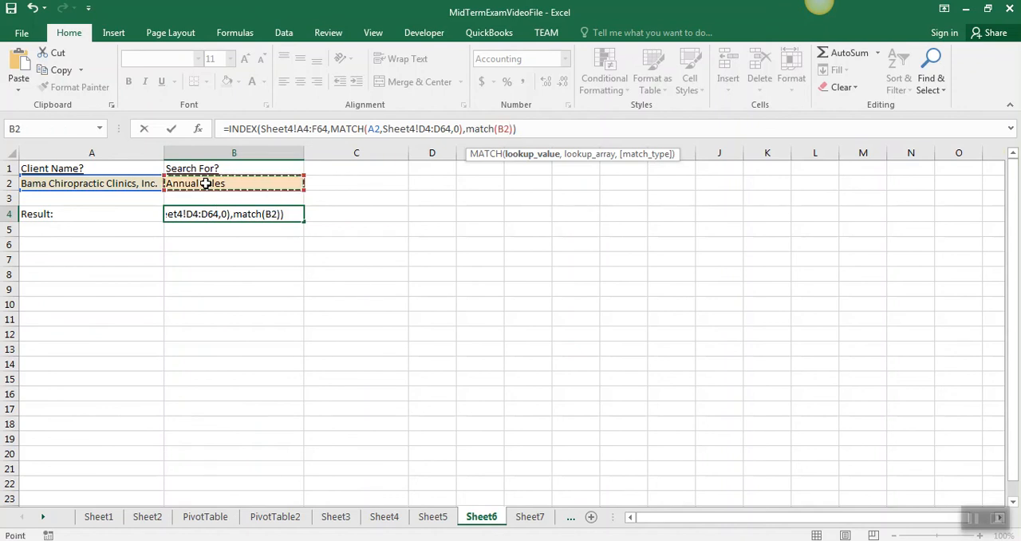
Complete the second MATCH with lookup array Sheet4!A3:F3 and match type 0, and commit the formula in B4
{"action": "type", "text": ","}
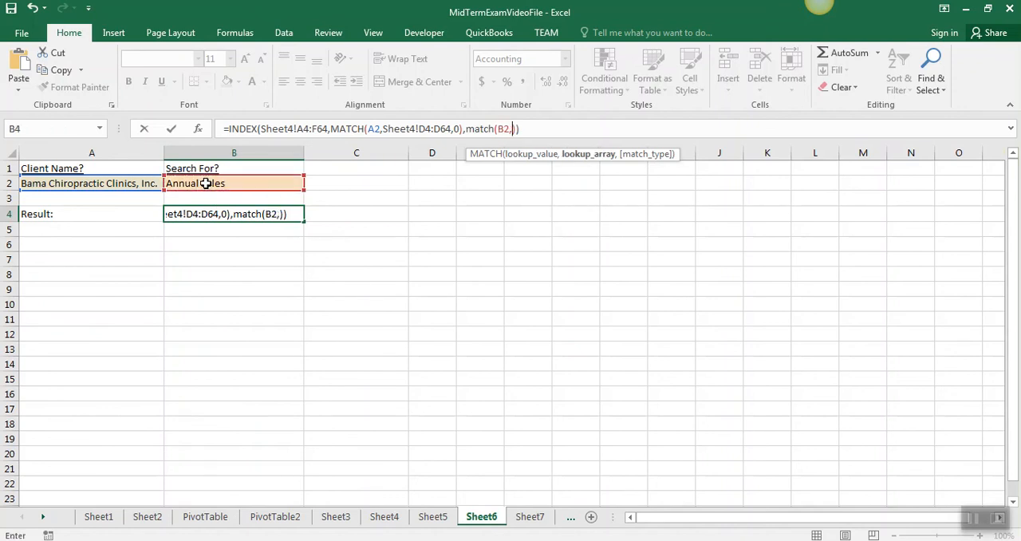
{"action": "left_click", "coordinate": [371, 516]}
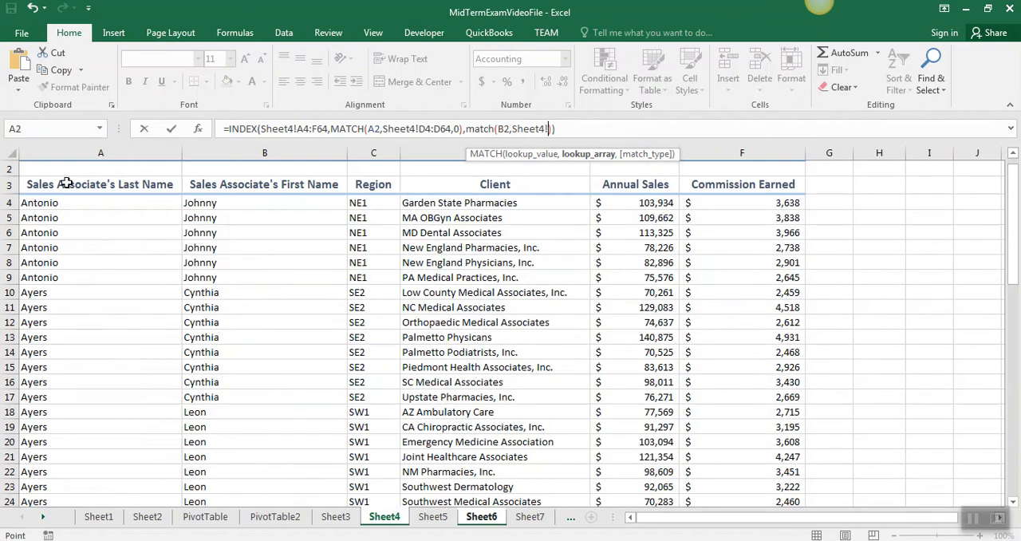
{"action": "left_click_drag", "start_coordinate": [67, 184], "coordinate": [694, 182]}
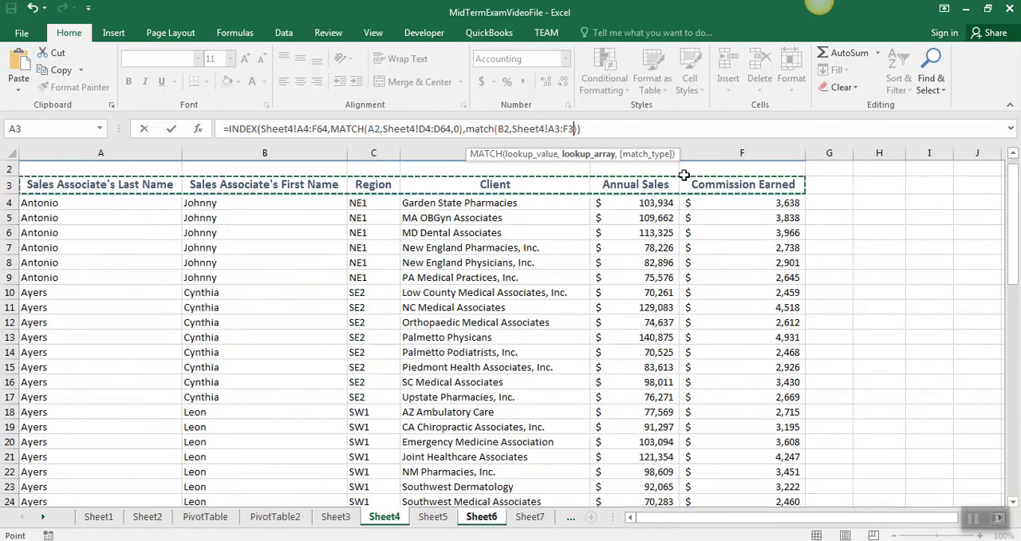
{"action": "type", "text": ",0"}
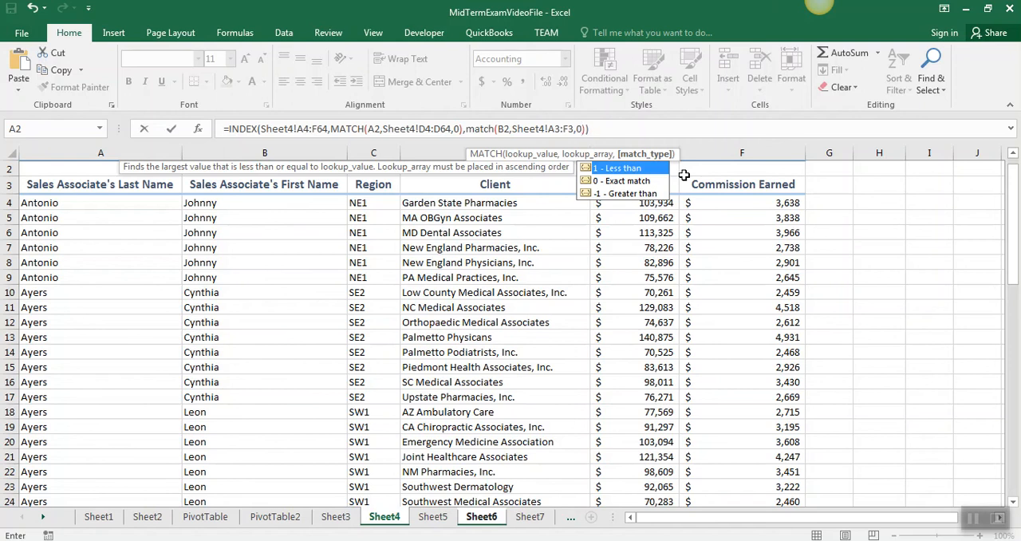
{"action": "key", "text": "Return"}
{"action": "left_click", "coordinate": [262, 215]}
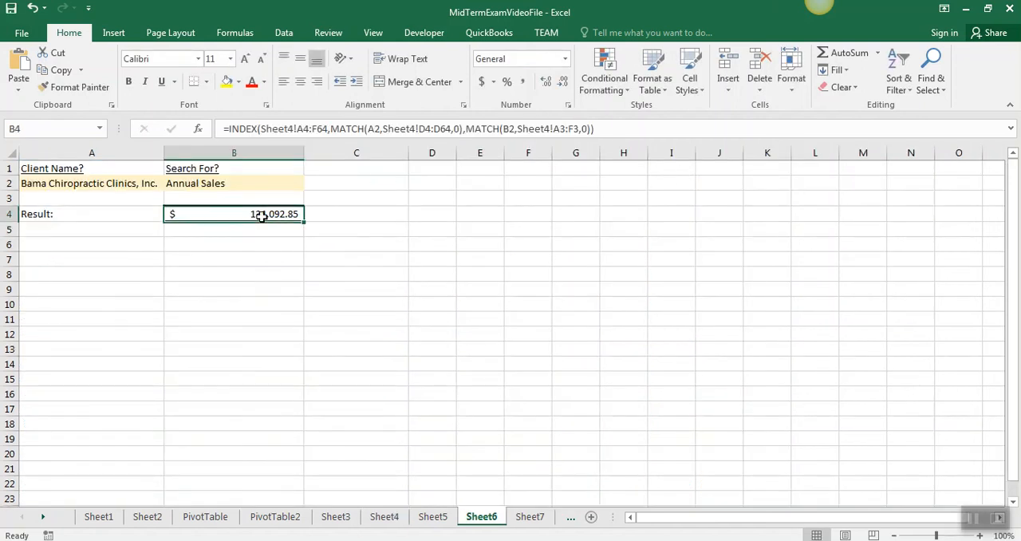
Set the search column in B2 of Sheet6 to Commission Earned to test the lookup
{"action": "left_click", "coordinate": [237, 186]}
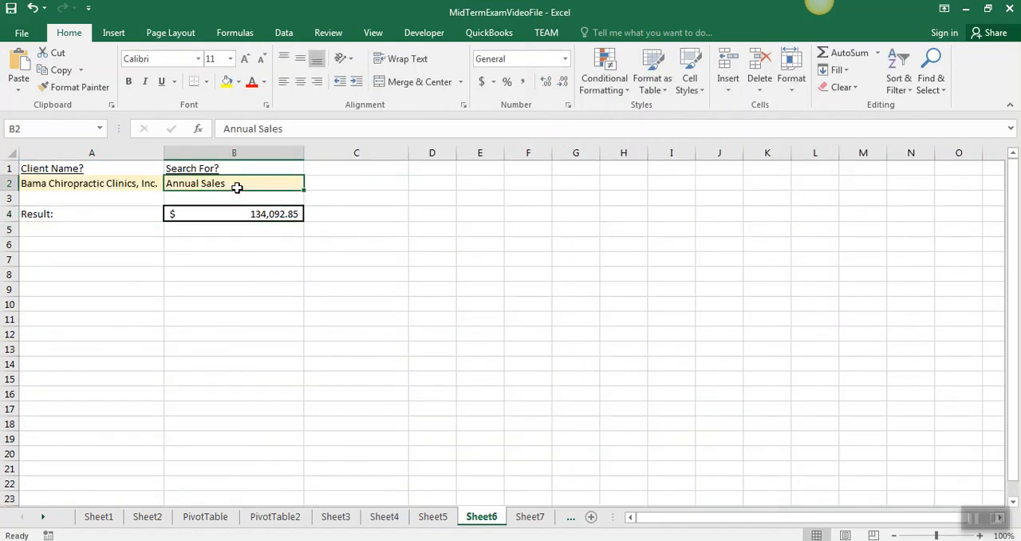
{"action": "type", "text": "Commissi"}
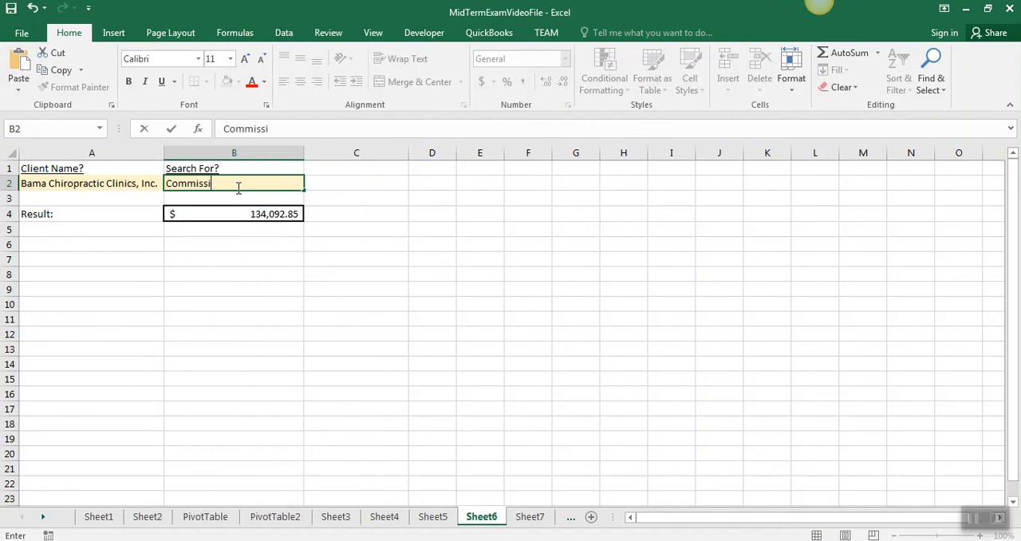
{"action": "type", "text": "on Earned"}
{"action": "key", "text": "Return"}
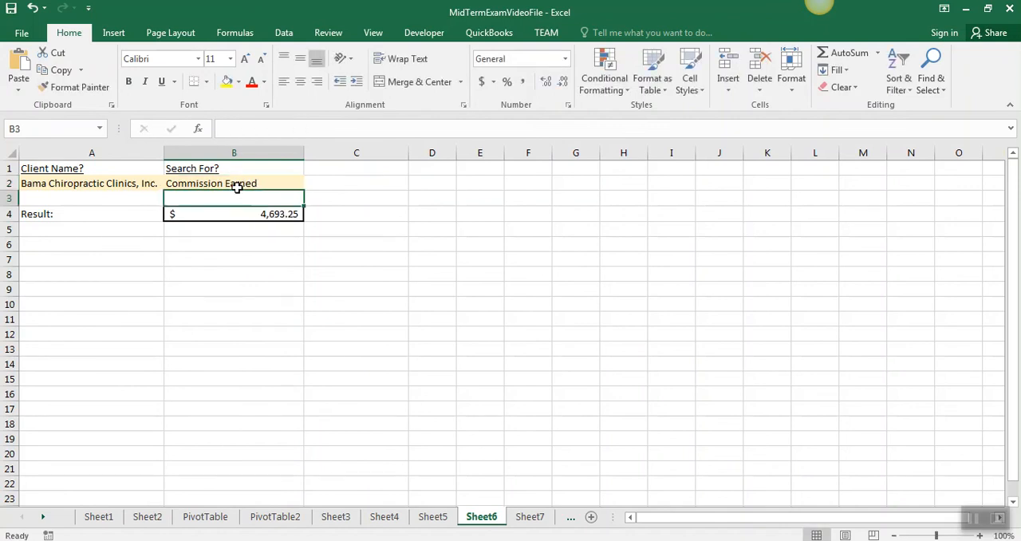
Select the client name cell A2 in Sheet6, and copy the client MA OBGyn Associates from D5 of Sheet4
{"action": "key", "text": "Up"}
{"action": "key", "text": "Left"}
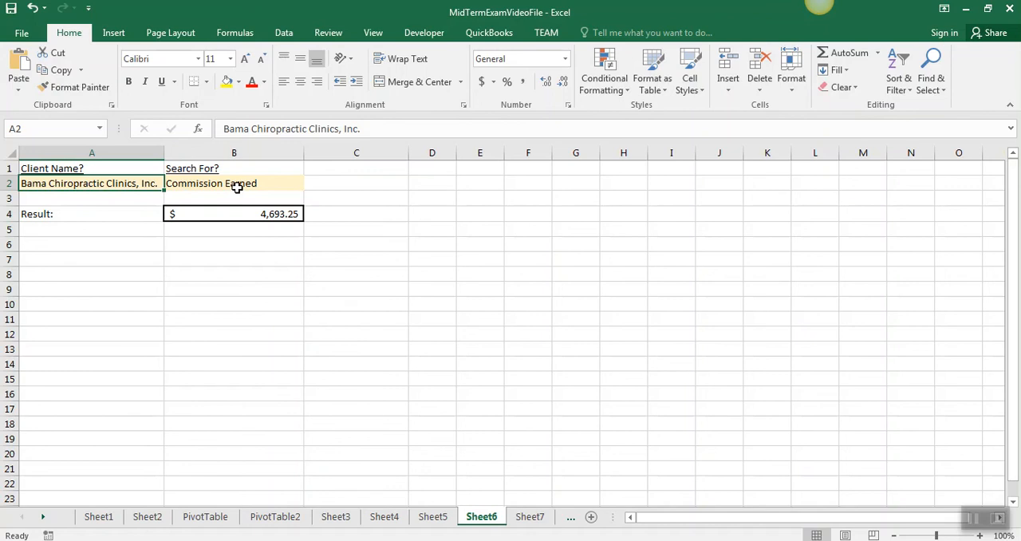
{"action": "left_click", "coordinate": [335, 516]}
{"action": "left_click", "coordinate": [383, 516]}
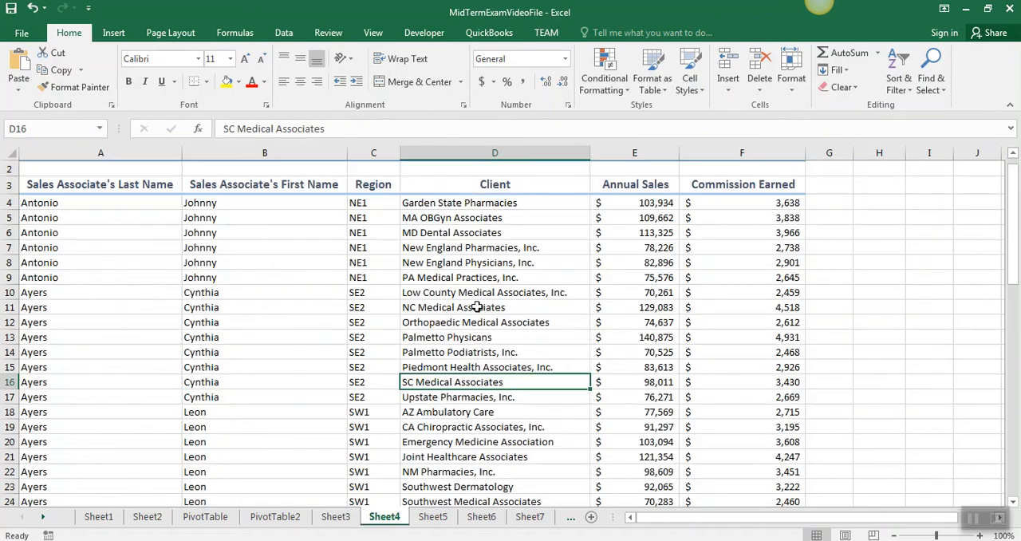
{"action": "left_click", "coordinate": [458, 220]}
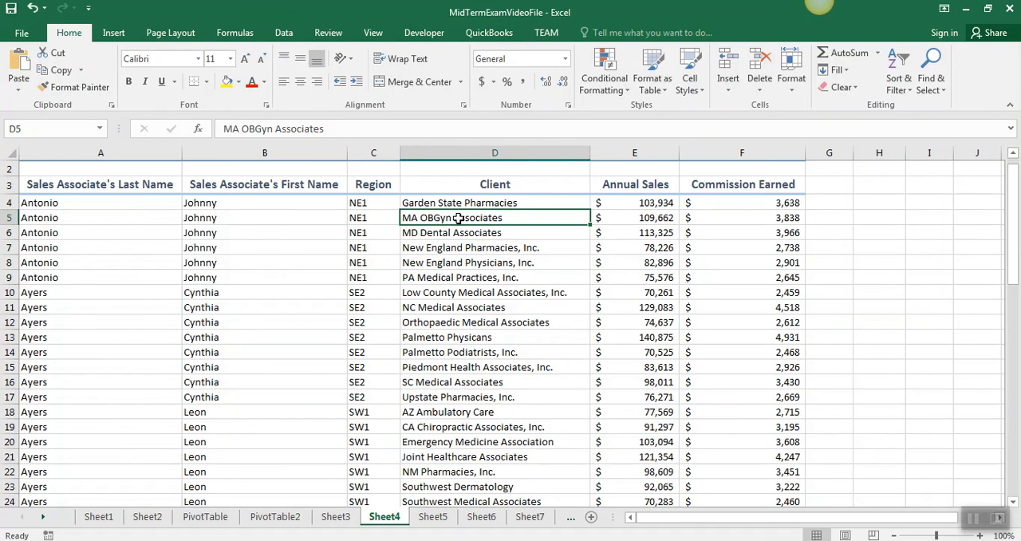
{"action": "key", "text": "ctrl+c"}
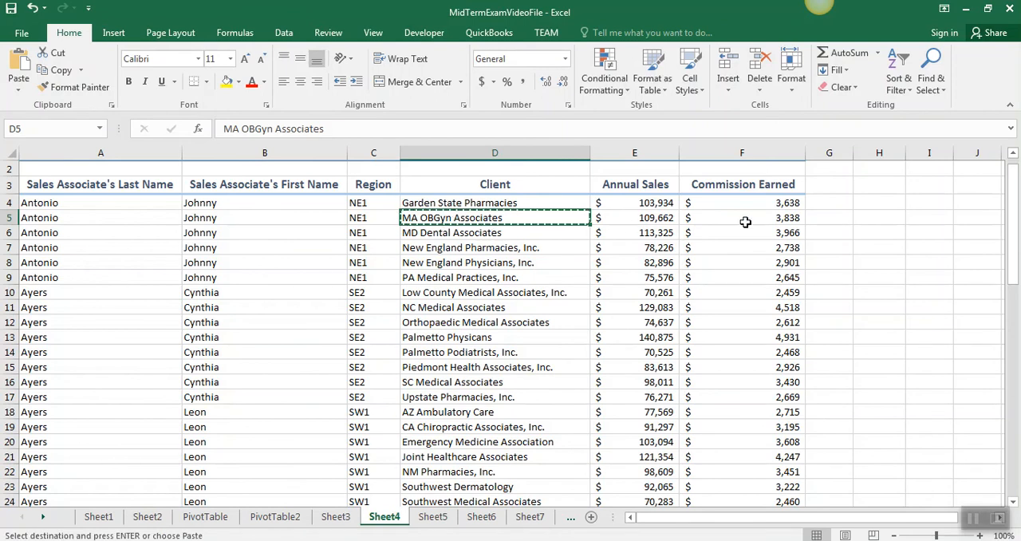
{"action": "left_click", "coordinate": [481, 516]}
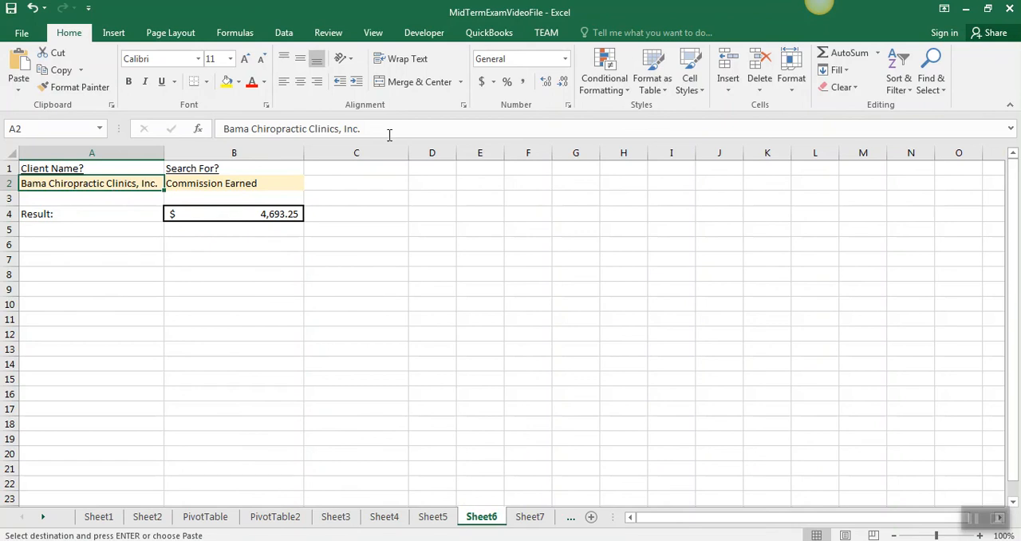
{"action": "left_click_drag", "start_coordinate": [387, 129], "coordinate": [219, 129]}
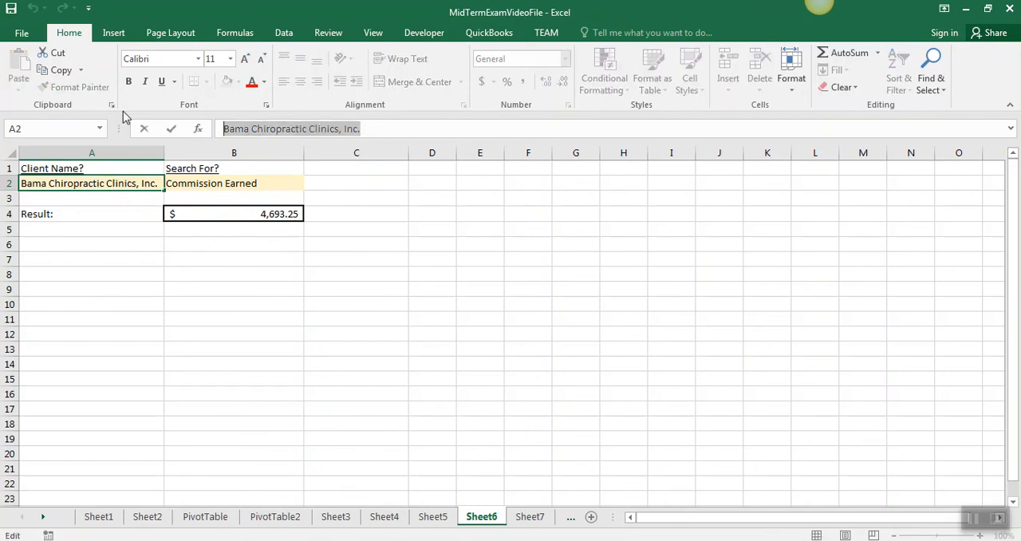
{"action": "key", "text": "alt+Tab"}
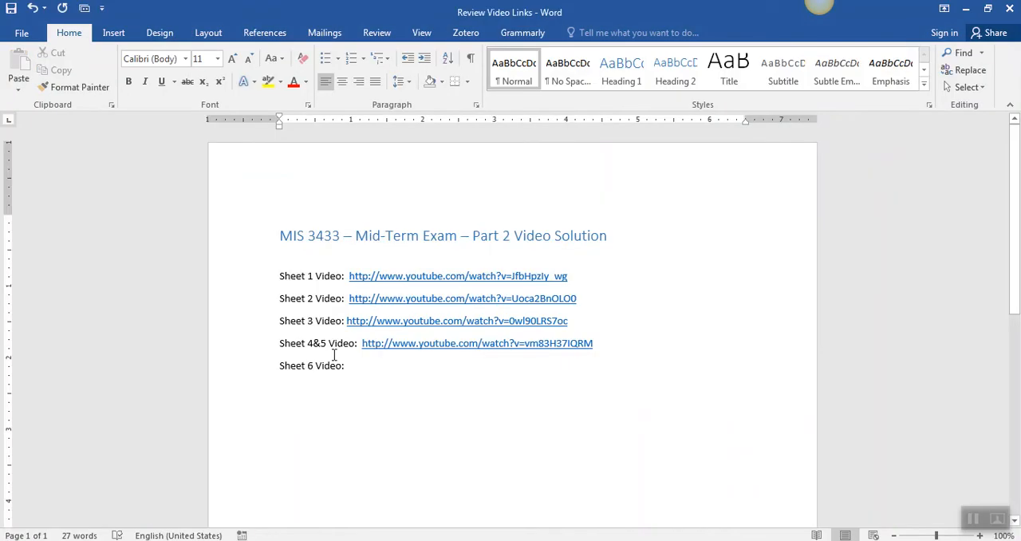
{"action": "key", "text": "alt+Tab"}
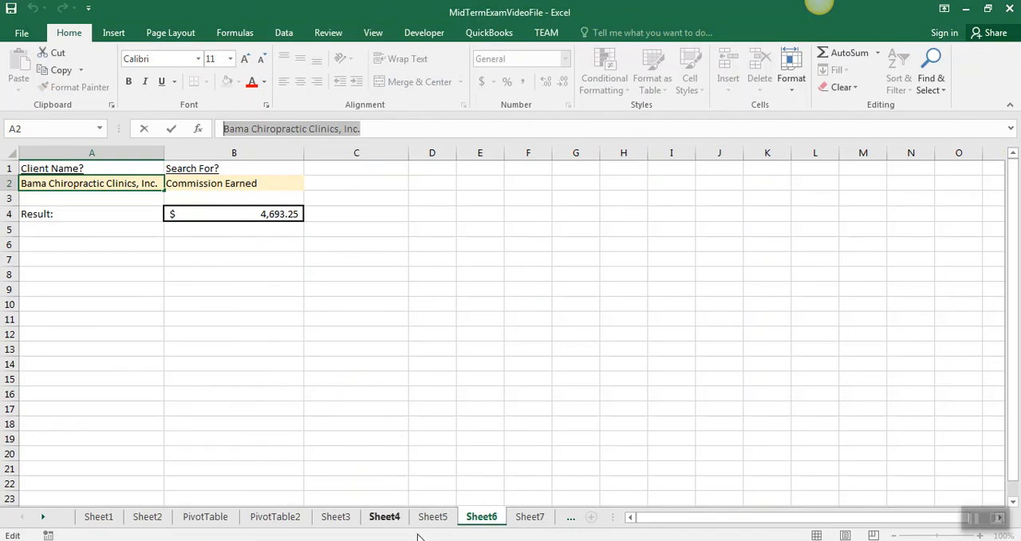
Copy the MA OBGyn Associates cell D5 from Sheet4 and paste it into A2 of Sheet6 as the client name
{"action": "left_click", "coordinate": [381, 517]}
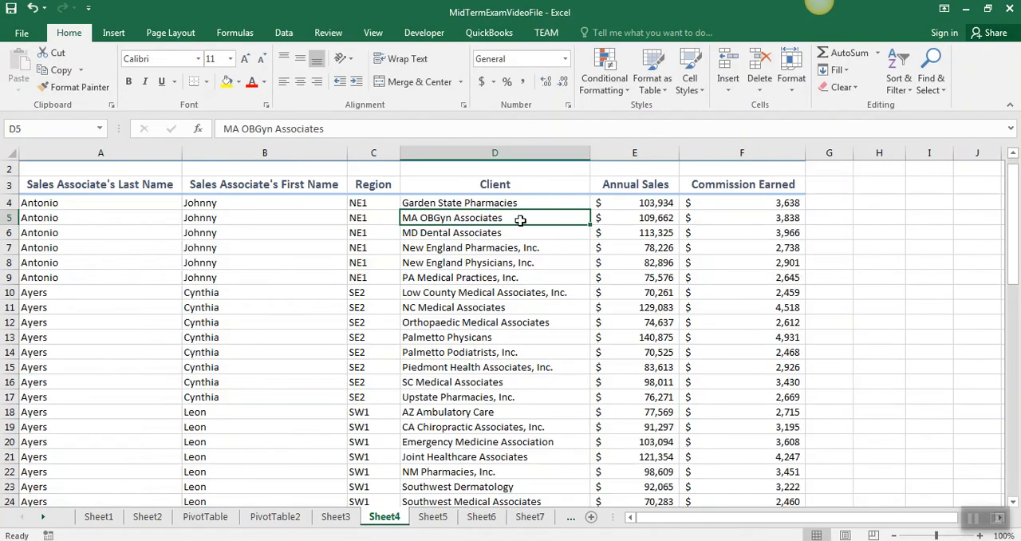
{"action": "key", "text": "ctrl+c"}
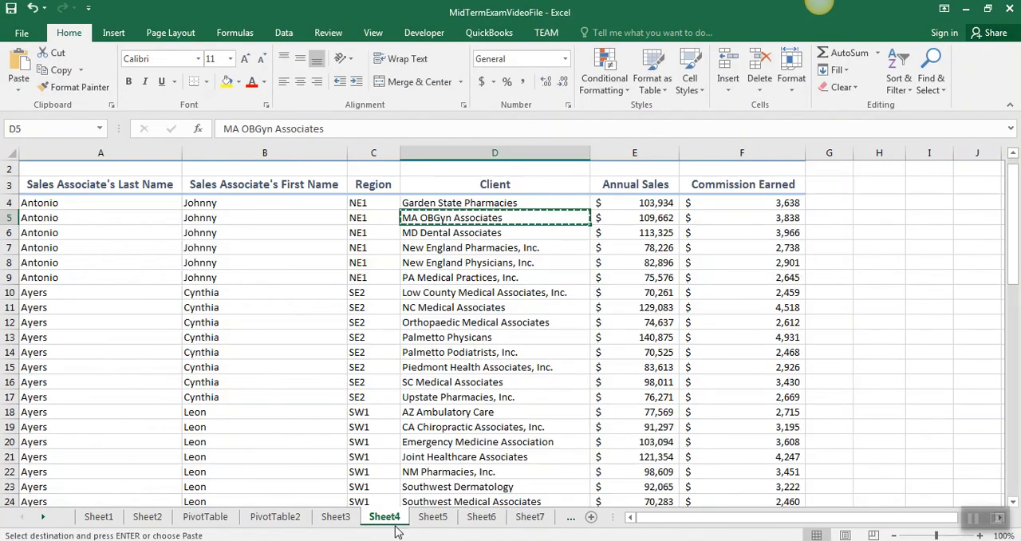
{"action": "left_click", "coordinate": [481, 517]}
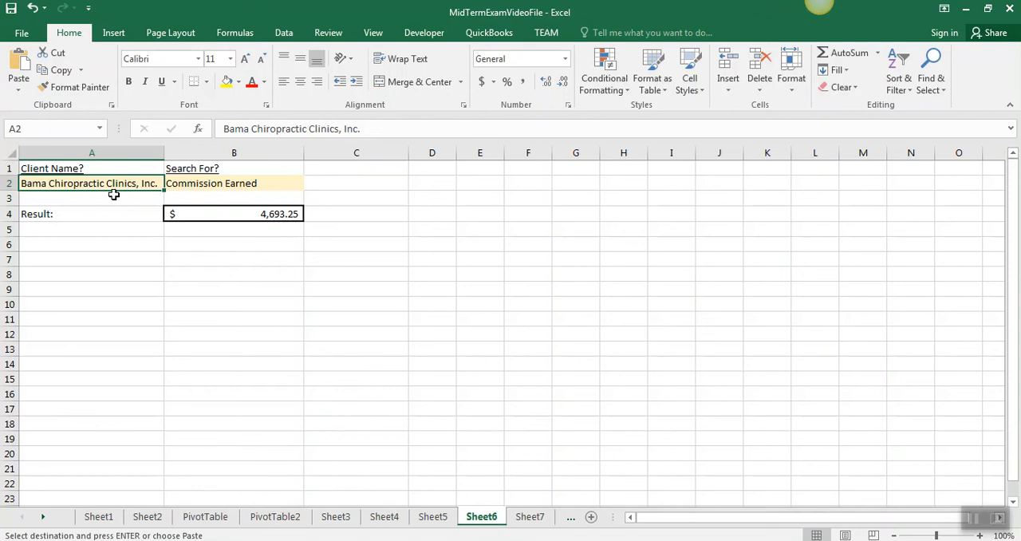
{"action": "key", "text": "ctrl+v"}
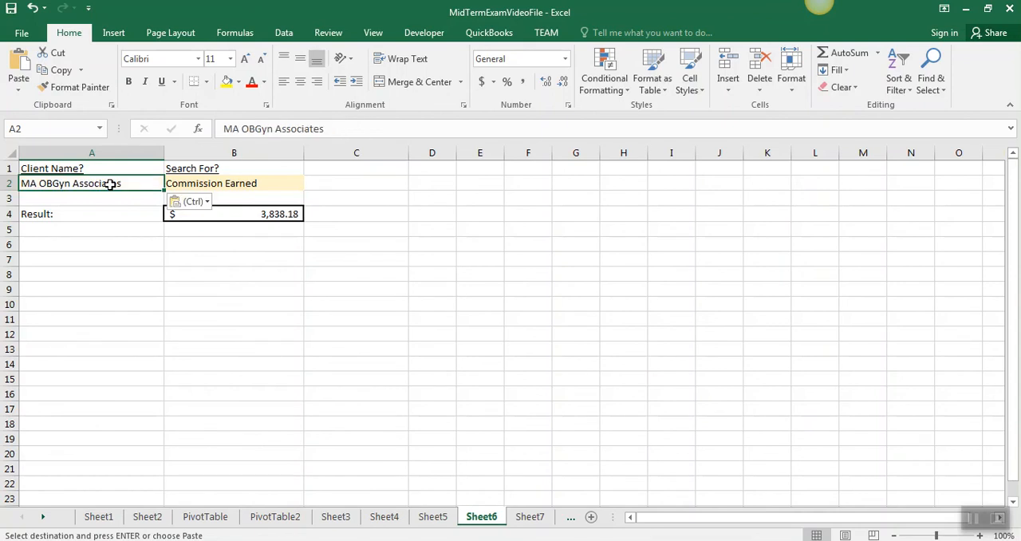
{"action": "key", "text": "Escape"}
Set the search column in B2 of Sheet6 to Annual Sales
{"action": "left_click", "coordinate": [246, 185]}
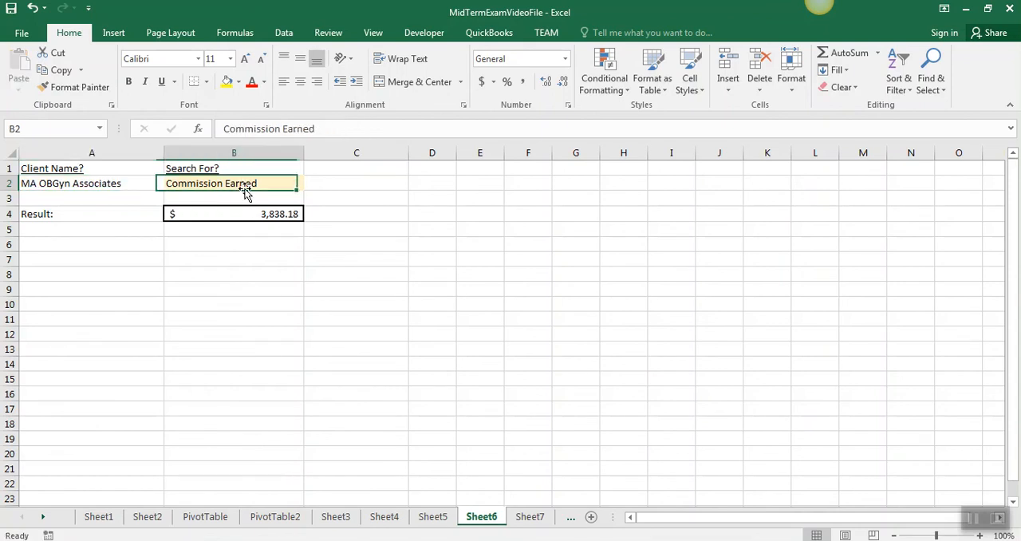
{"action": "type", "text": "Annu"}
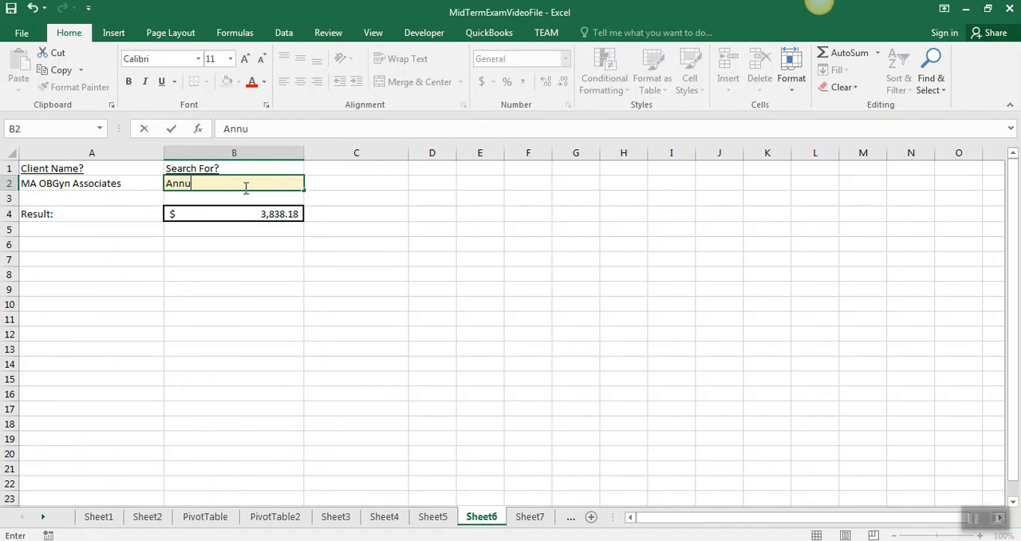
{"action": "type", "text": "al Sales"}
{"action": "key", "text": "Return"}
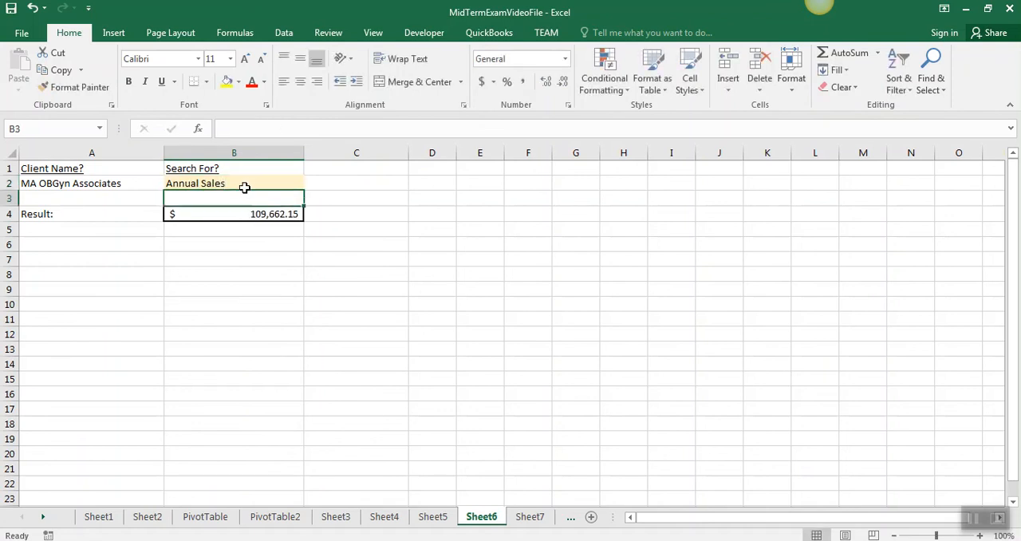
Select the result cell B4 in Sheet6 to review its INDEX/MATCH formula
{"action": "left_click", "coordinate": [244, 187]}
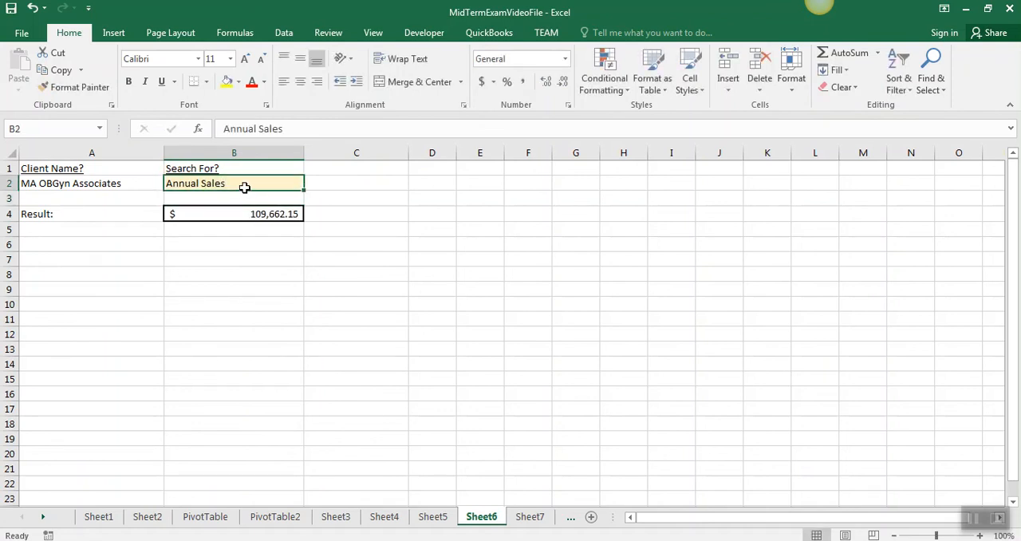
{"action": "key", "text": "Down"}
{"action": "key", "text": "Down"}
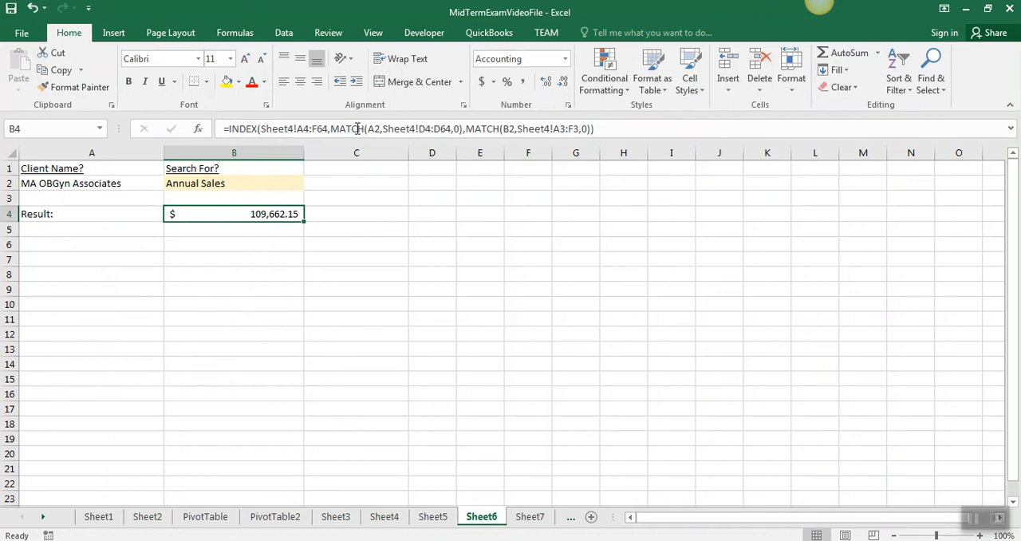